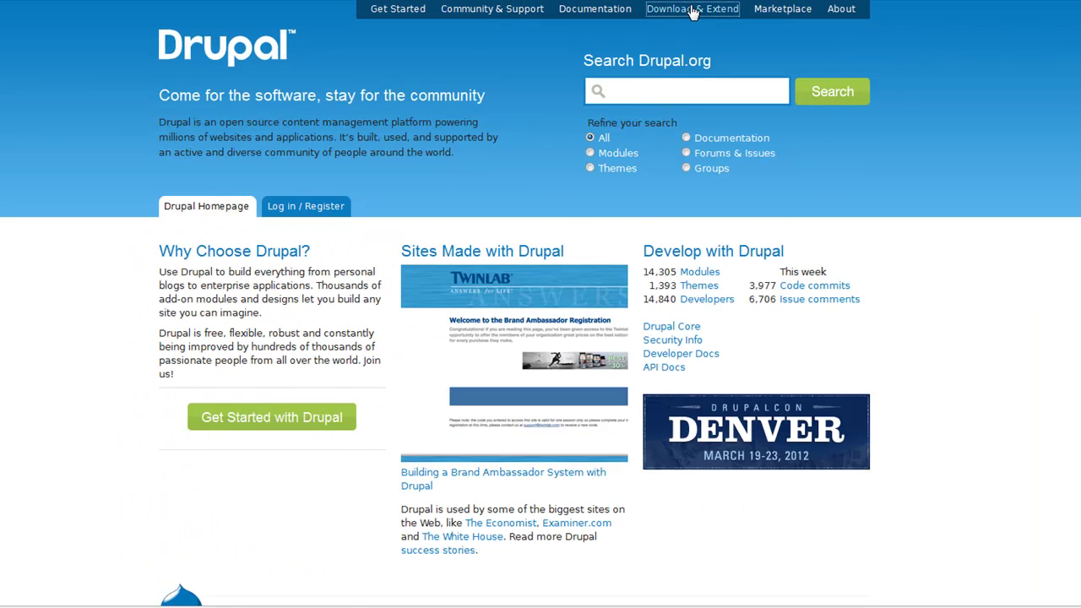
Step: Go to Drupal.org's Drupal Core page and dismiss the Drupal 6.22 tar.gz download prompt
{"action": "left_click", "coordinate": [692, 10]}
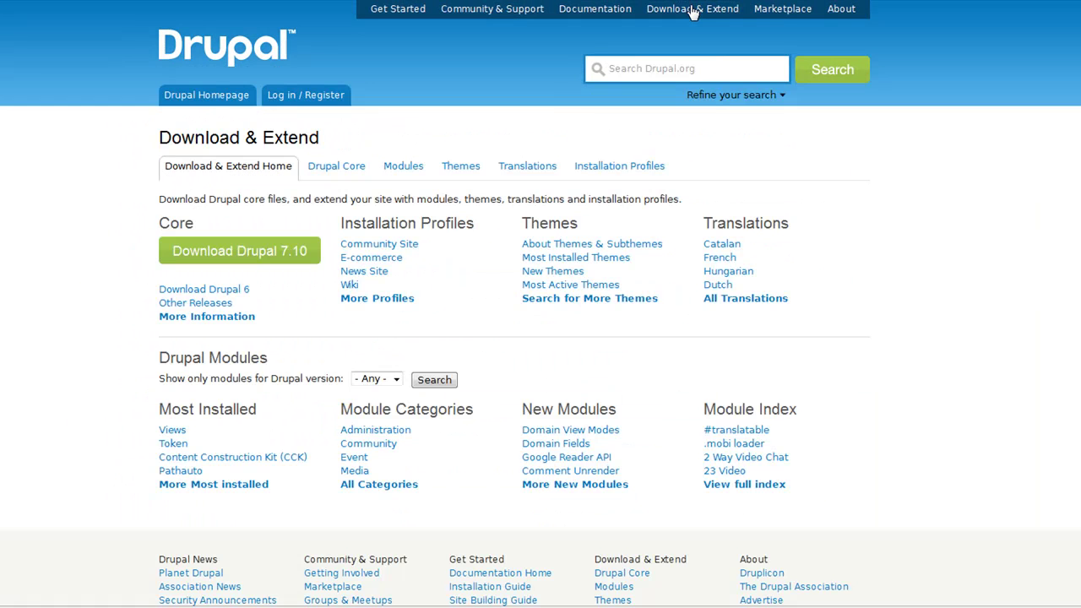
{"action": "left_click", "coordinate": [218, 289]}
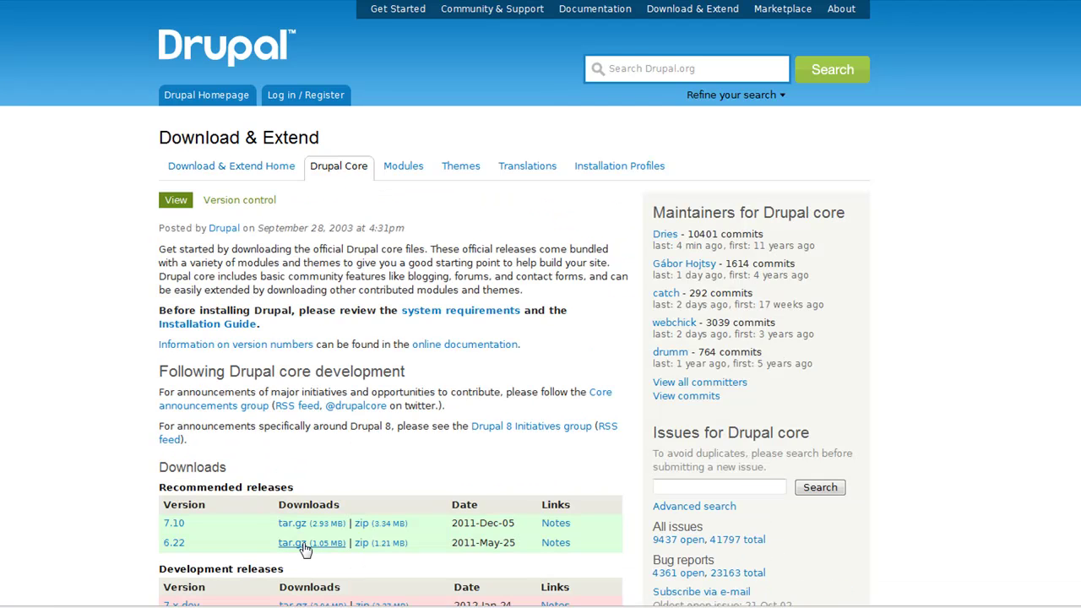
{"action": "left_click", "coordinate": [298, 543]}
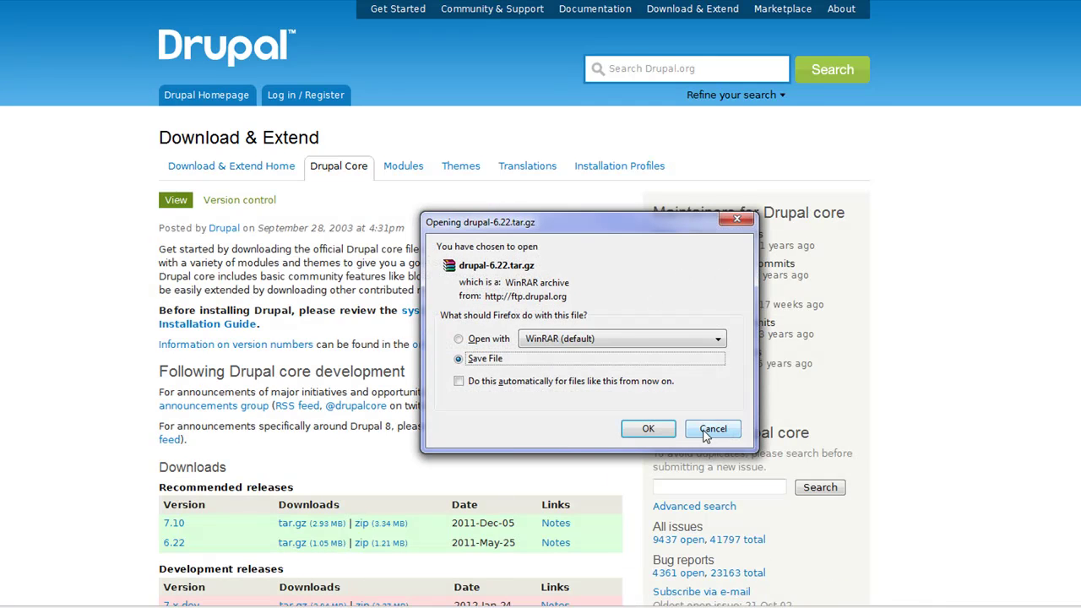
{"action": "left_click", "coordinate": [711, 429]}
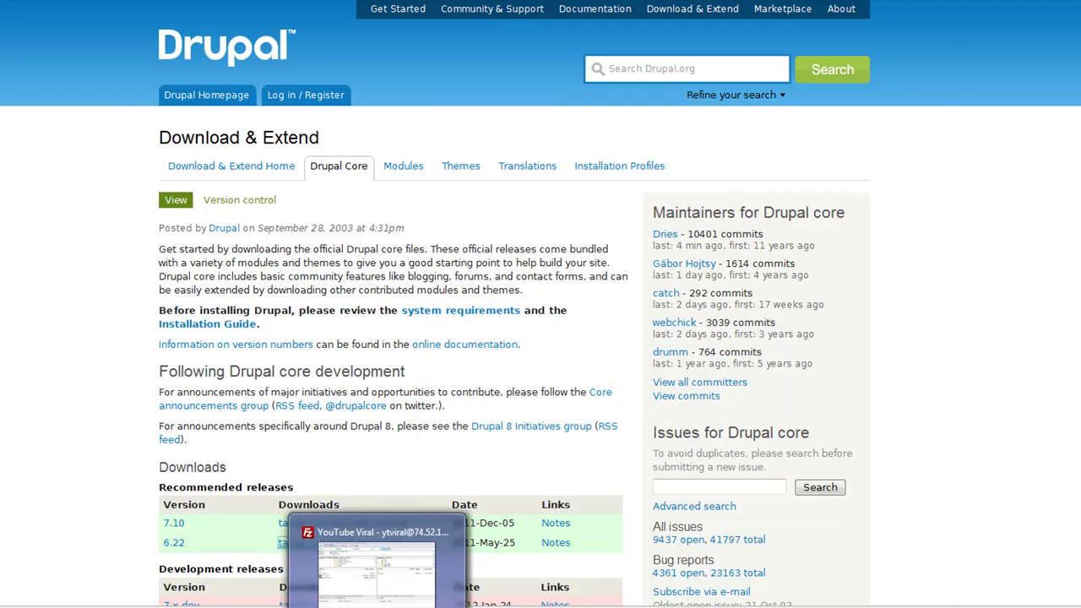
Step: In FileZilla, upload every item in the local drupal-6.22 folder into the server's public_html
{"action": "left_click", "coordinate": [403, 517]}
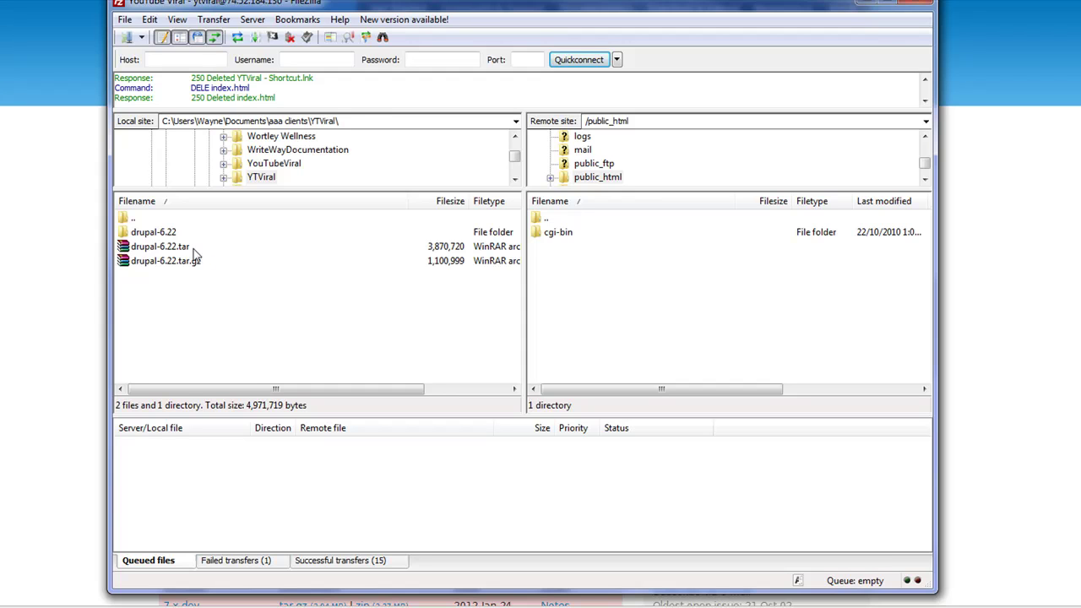
{"action": "double_click", "coordinate": [168, 233]}
{"action": "left_click", "coordinate": [165, 236]}
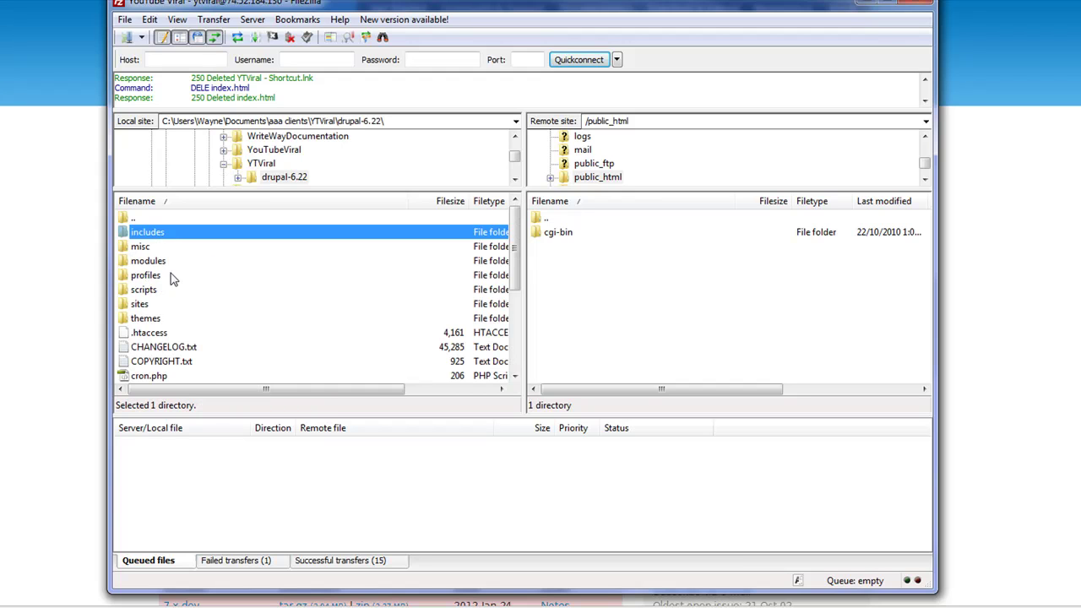
{"action": "scroll", "coordinate": [174, 285], "scroll_direction": "down", "scroll_amount": 4}
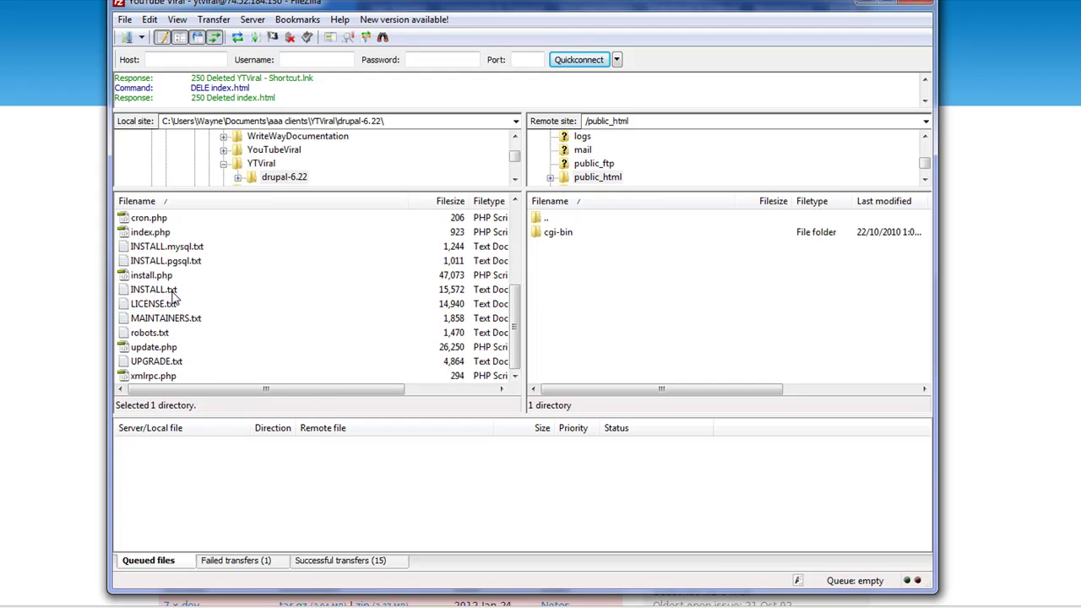
{"action": "left_click", "coordinate": [149, 376], "text": "shift"}
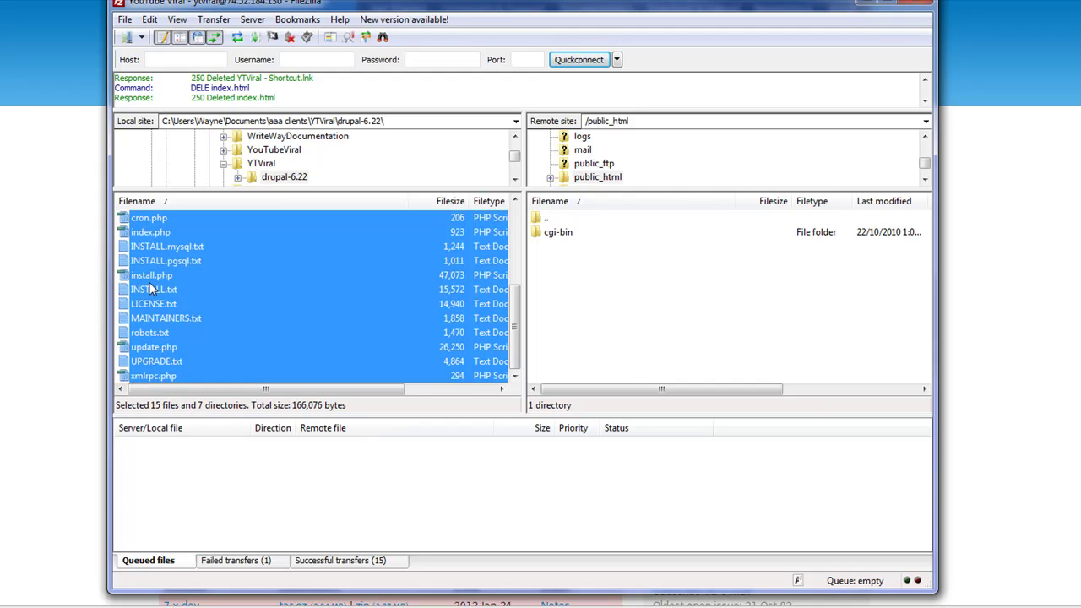
{"action": "left_click_drag", "start_coordinate": [150, 290], "coordinate": [591, 319]}
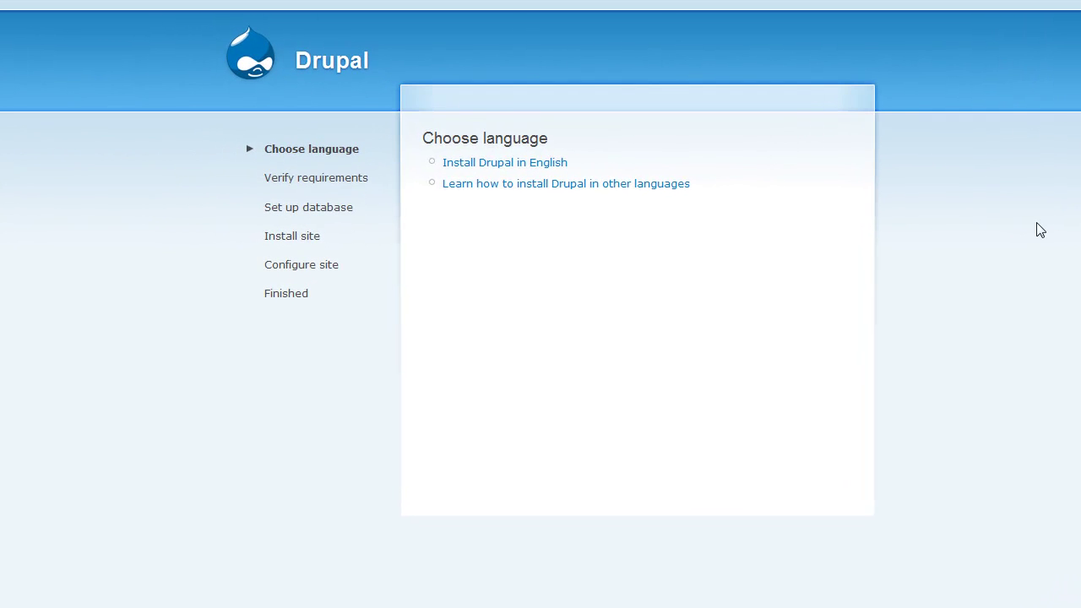
Step: Choose to install Drupal in English
{"action": "left_click", "coordinate": [497, 169]}
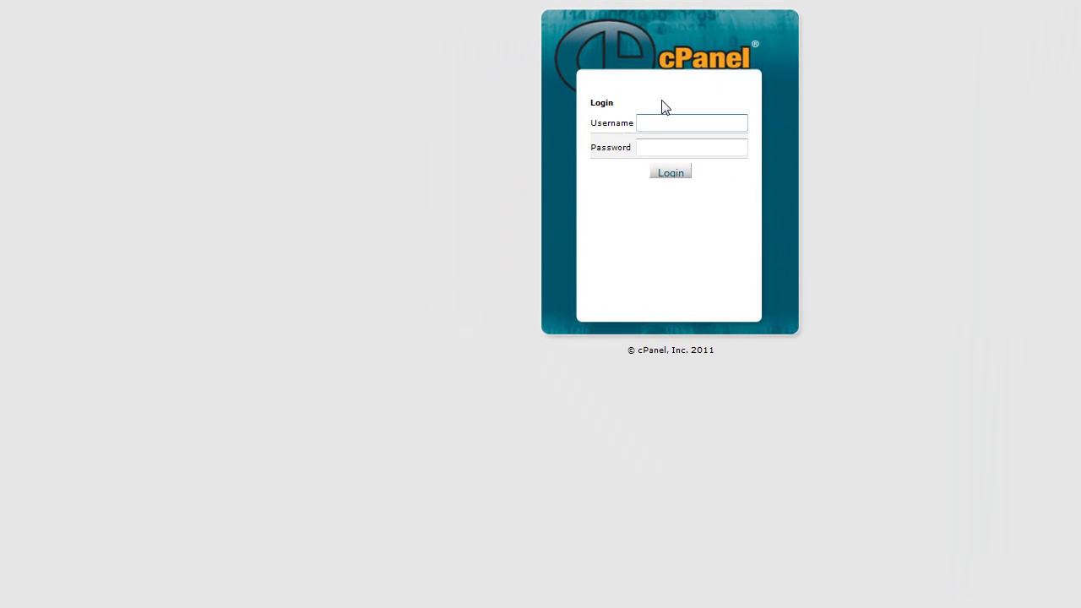
Step: Log into cPanel with the hosting account's username and password
{"action": "type", "text": "ytviral"}
{"action": "key", "text": "Tab"}
{"action": "type", "text": "••••"}
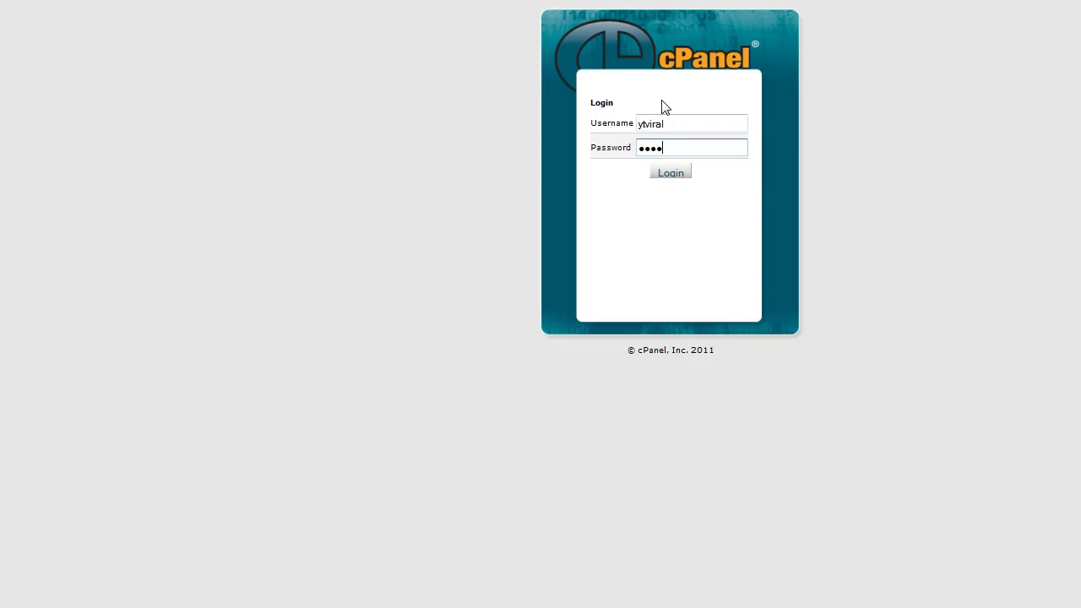
{"action": "type", "text": "••••"}
{"action": "type", "text": "•••"}
{"action": "type", "text": "•"}
{"action": "key", "text": "Return"}
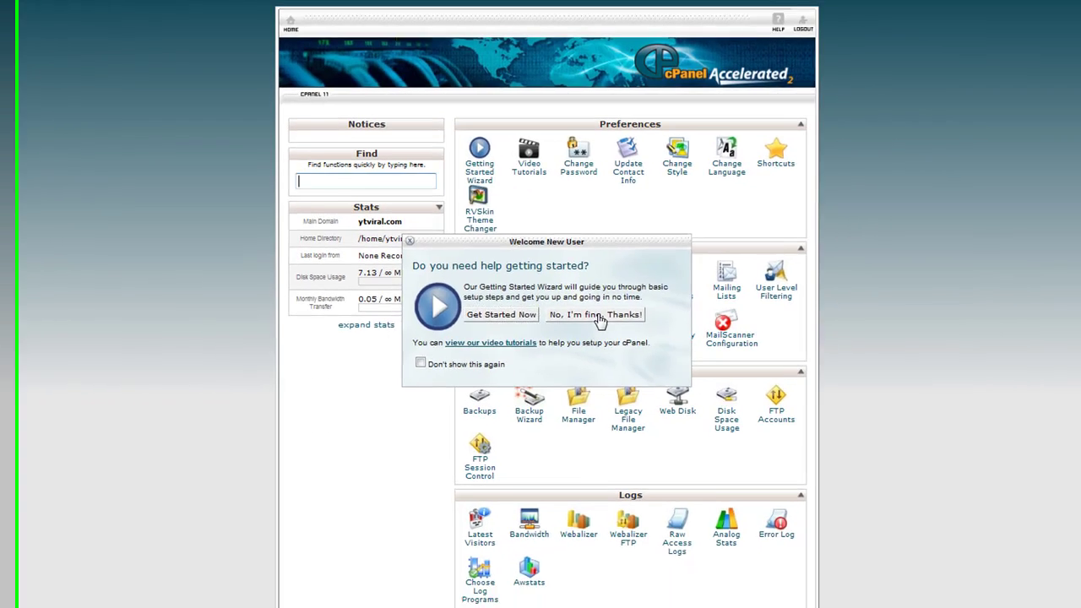
Step: Skip the welcome wizard and create a MySQL database named 'database' (ytviral_database)
{"action": "left_click", "coordinate": [598, 316]}
{"action": "scroll", "coordinate": [566, 312], "scroll_direction": "down", "scroll_amount": 3}
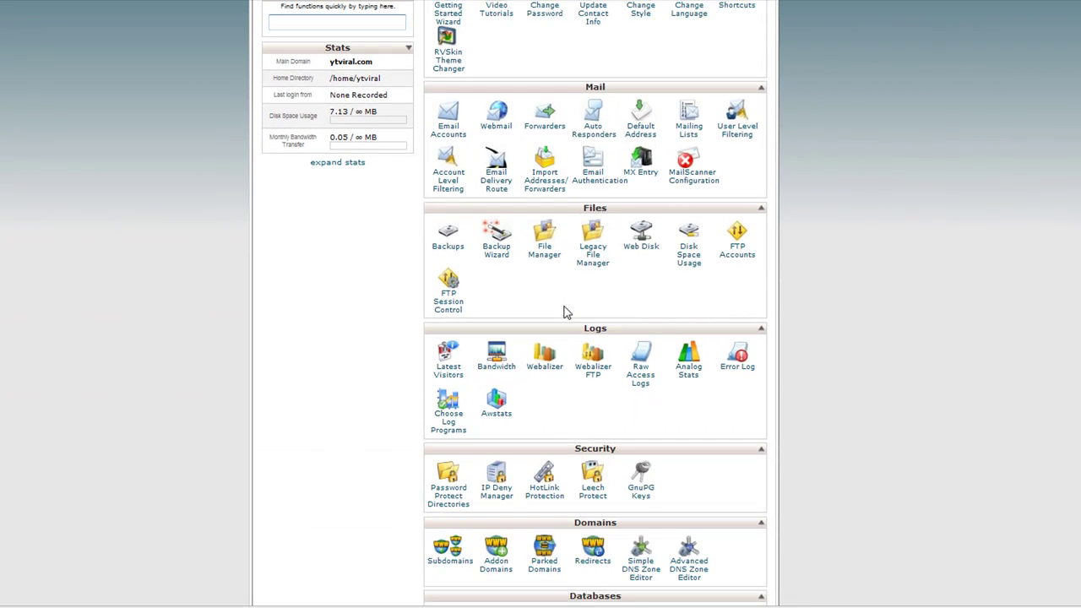
{"action": "scroll", "coordinate": [547, 447], "scroll_direction": "down", "scroll_amount": 1}
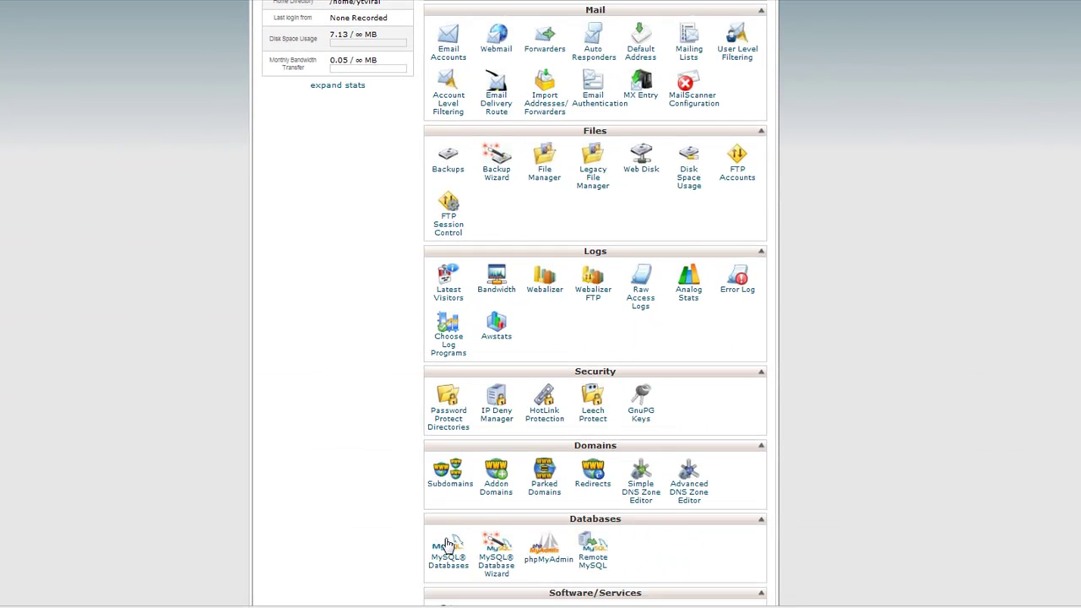
{"action": "left_click", "coordinate": [448, 562]}
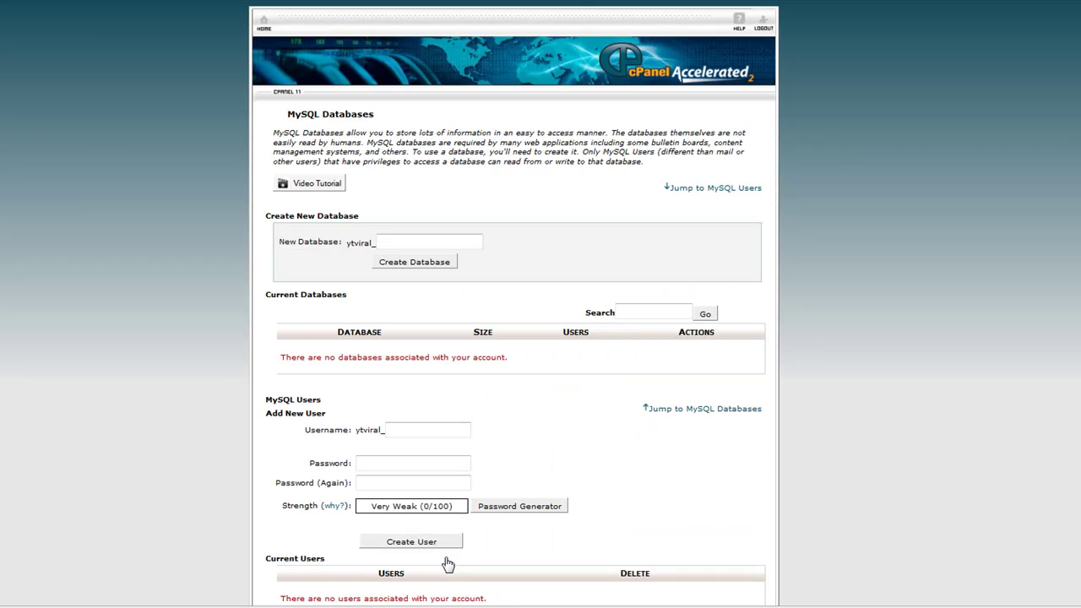
{"action": "left_click", "coordinate": [416, 243]}
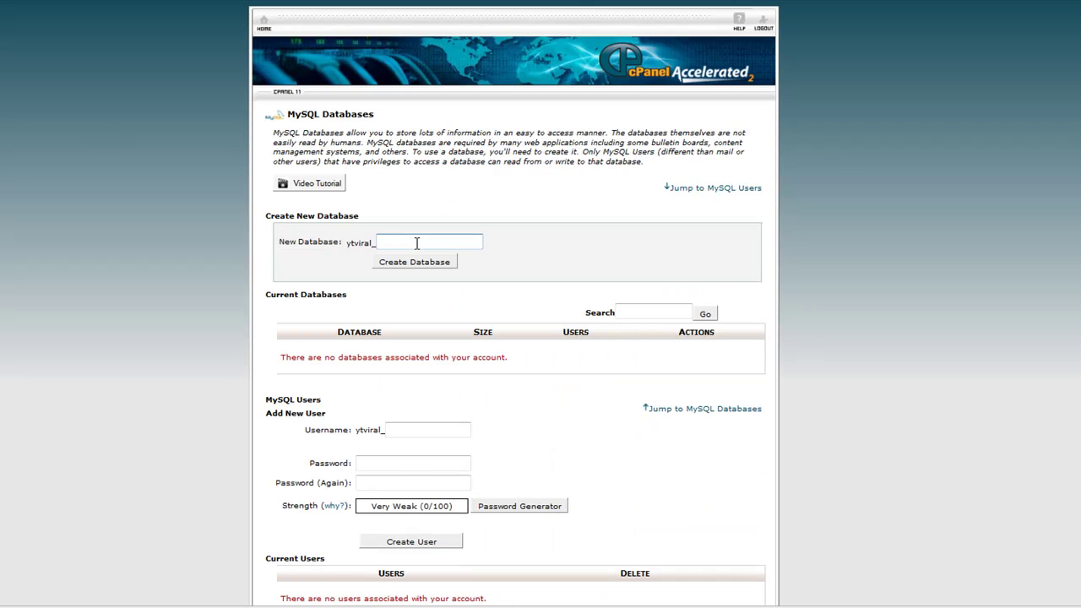
{"action": "type", "text": "datab"}
{"action": "type", "text": "ase"}
{"action": "left_click", "coordinate": [414, 263]}
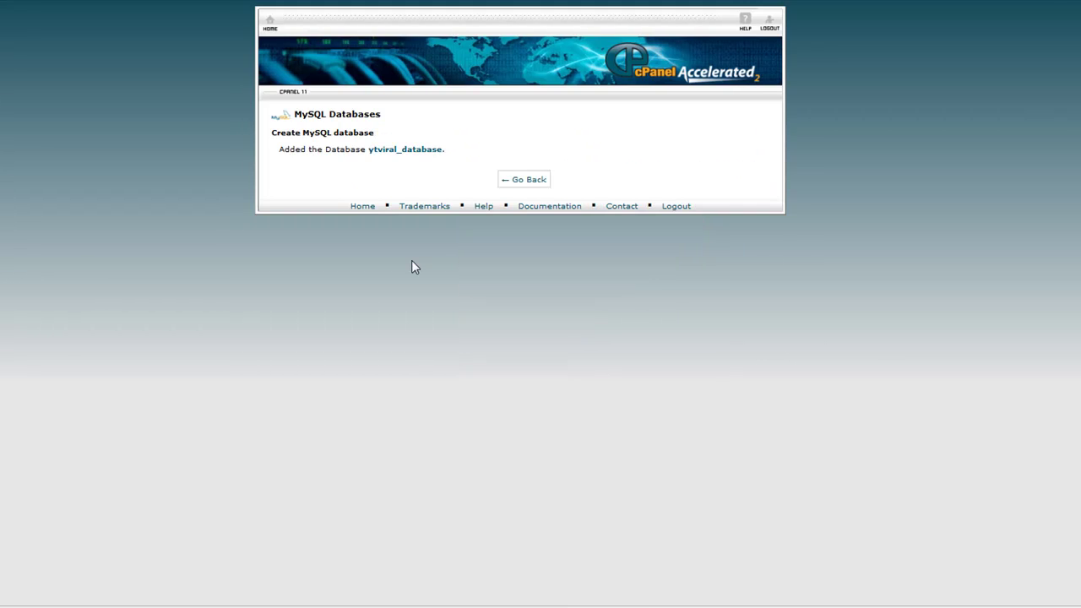
{"action": "left_click", "coordinate": [523, 185]}
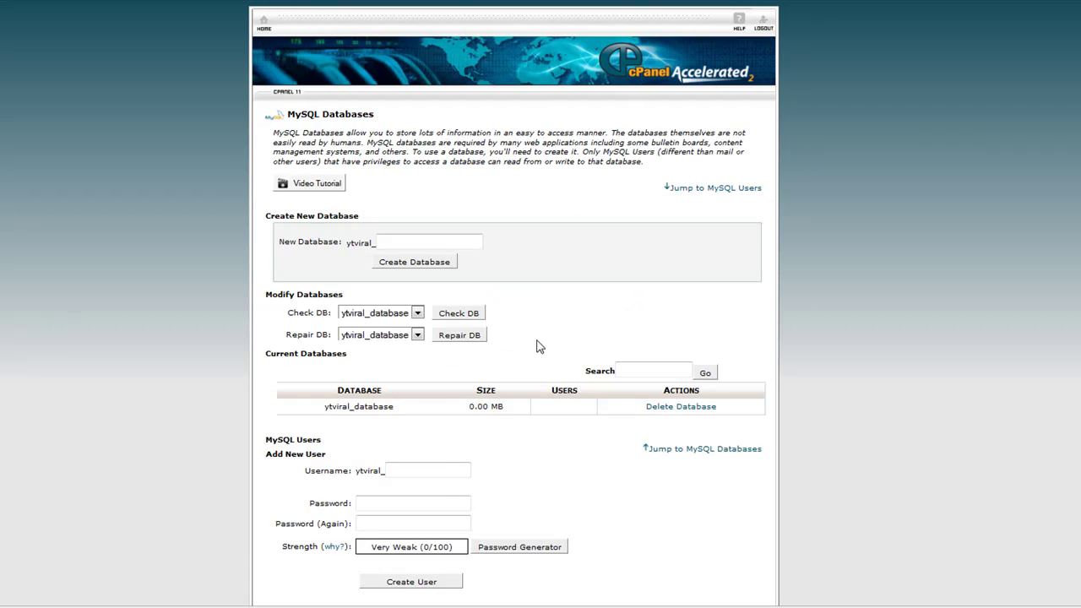
Step: Create a MySQL user named 'database' with a password
{"action": "scroll", "coordinate": [538, 347], "scroll_direction": "down", "scroll_amount": 3}
{"action": "left_click", "coordinate": [434, 284]}
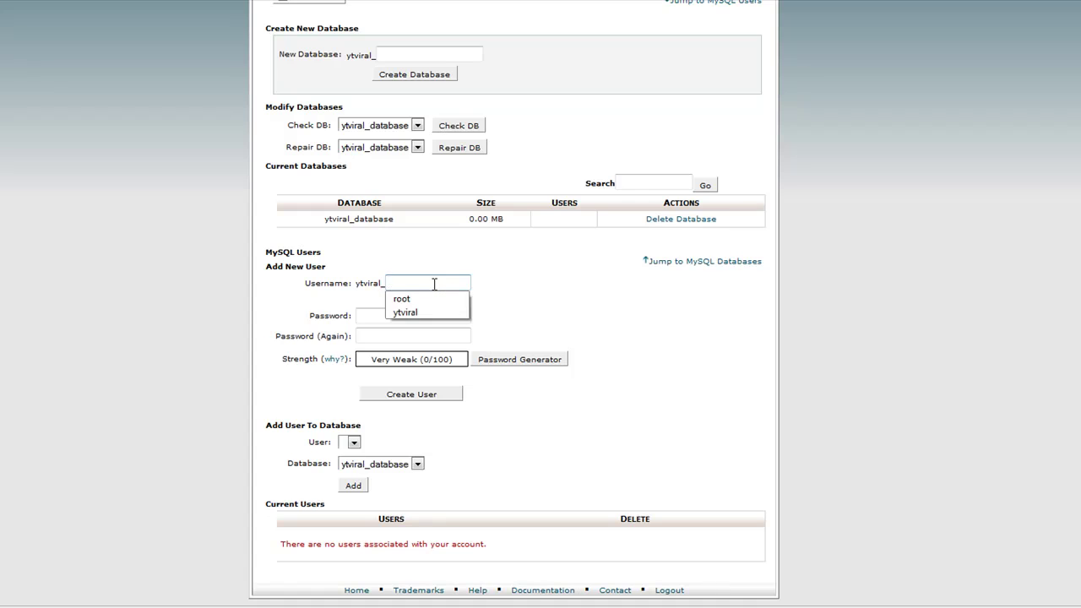
{"action": "type", "text": "database"}
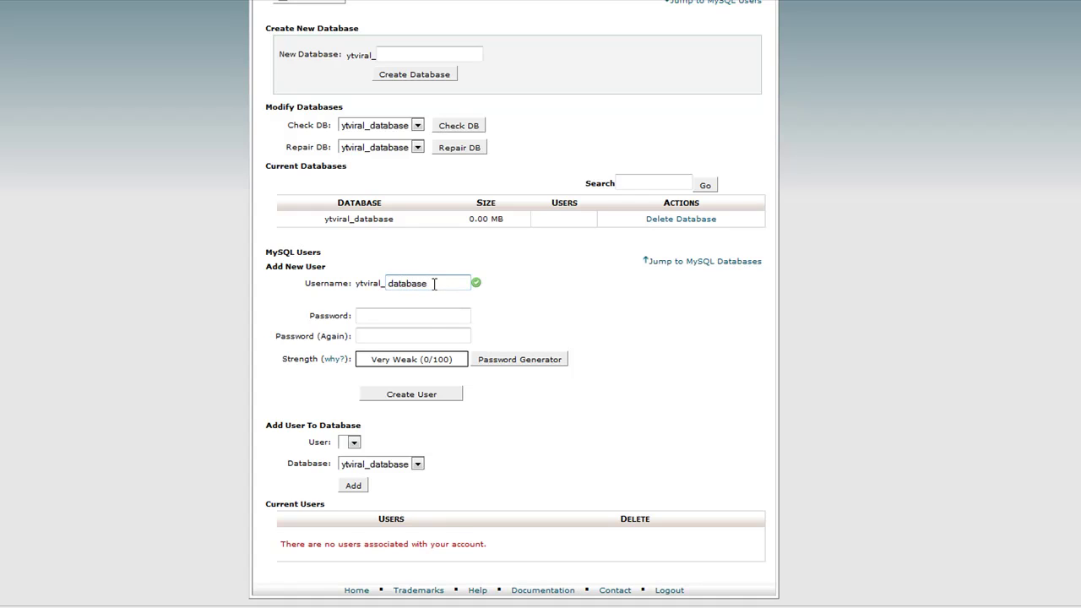
{"action": "left_click", "coordinate": [434, 317]}
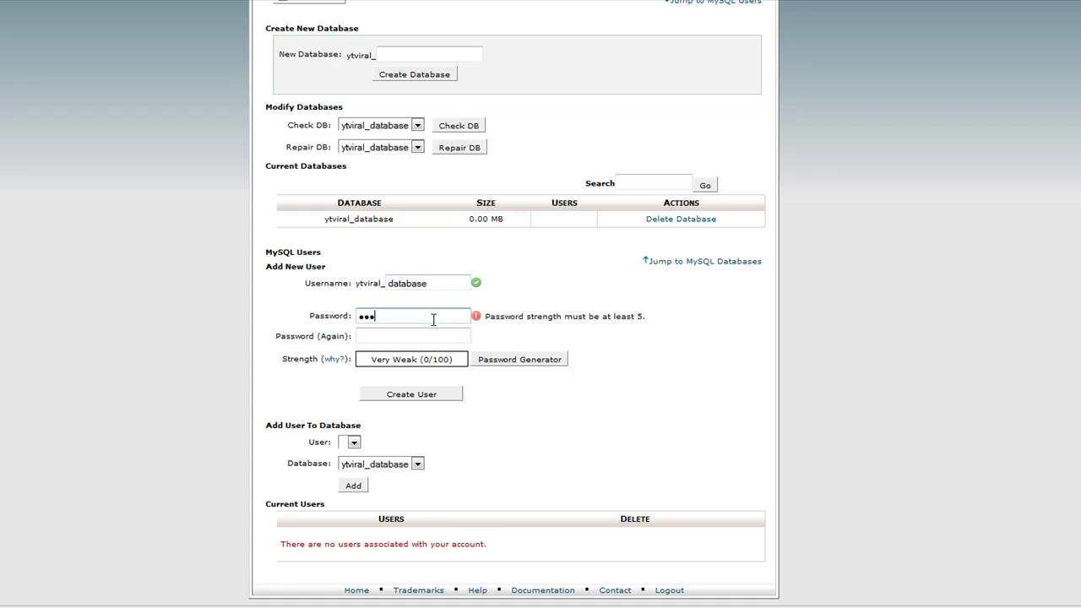
{"action": "key", "text": "Tab"}
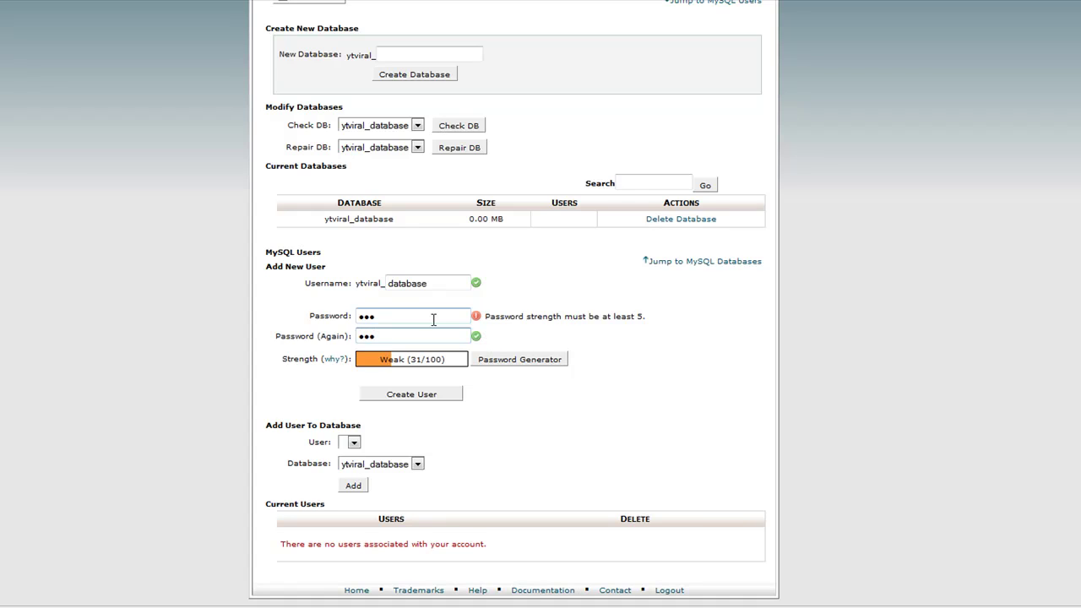
{"action": "left_click", "coordinate": [410, 402]}
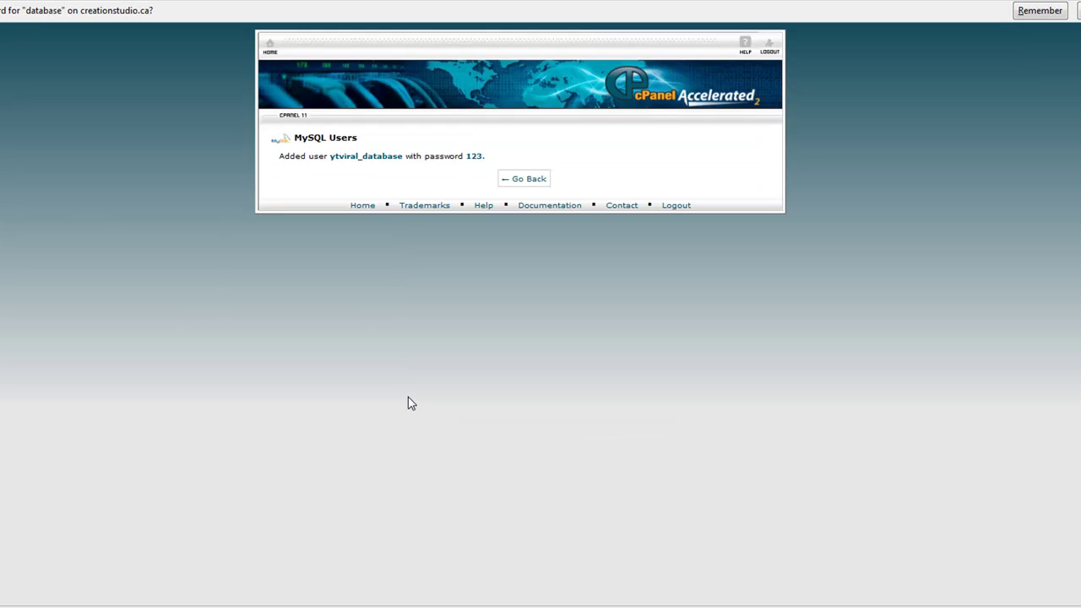
{"action": "left_click", "coordinate": [530, 178]}
Step: Add the new user to ytviral_database with ALL PRIVILEGES
{"action": "scroll", "coordinate": [482, 499], "scroll_direction": "down", "scroll_amount": 5}
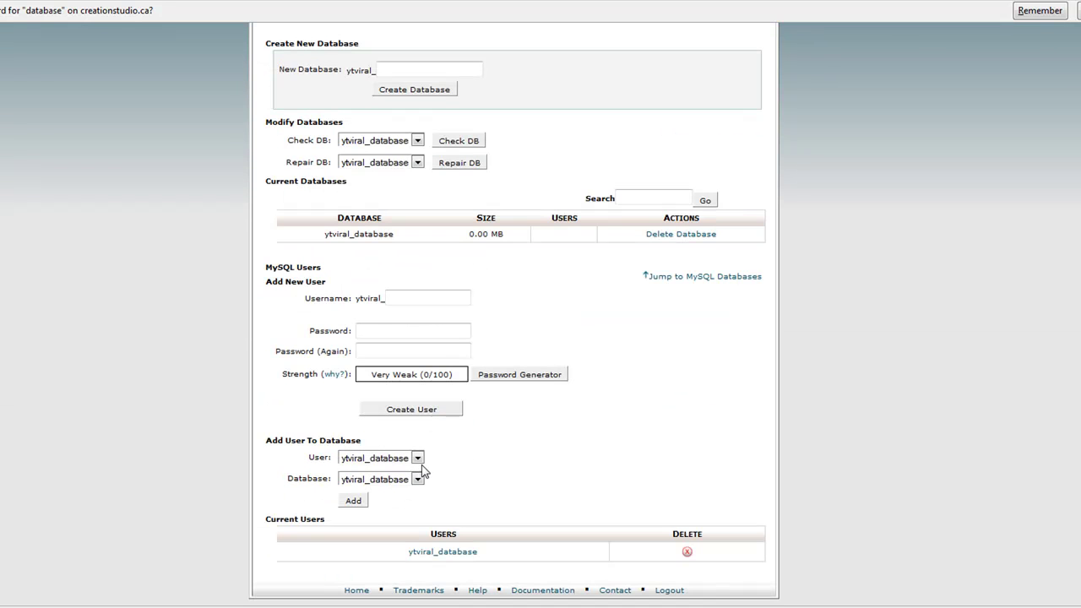
{"action": "left_click", "coordinate": [351, 503]}
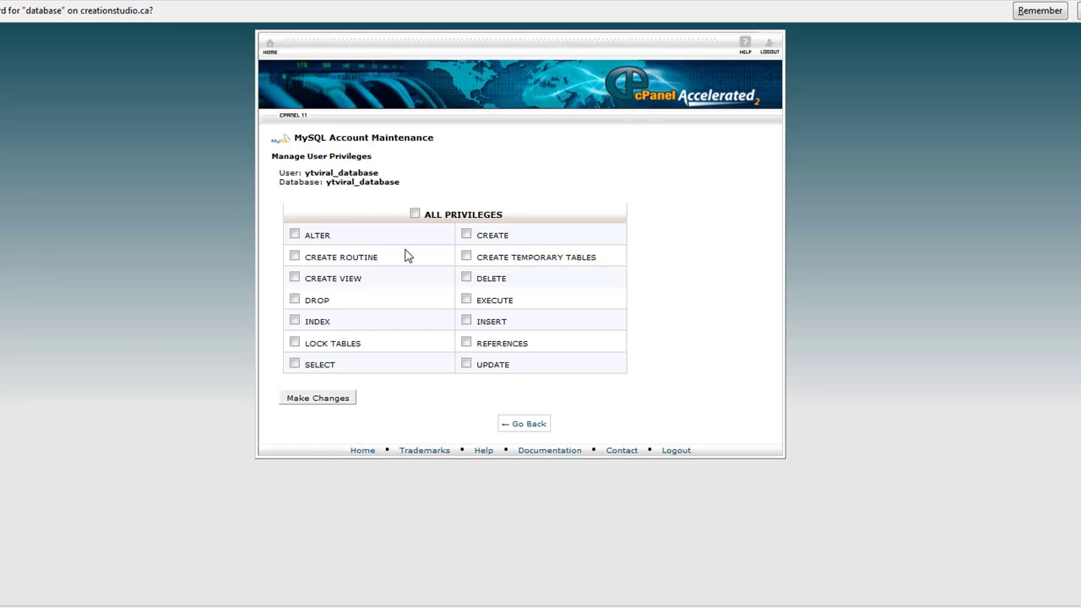
{"action": "left_click", "coordinate": [415, 214]}
{"action": "left_click", "coordinate": [306, 404]}
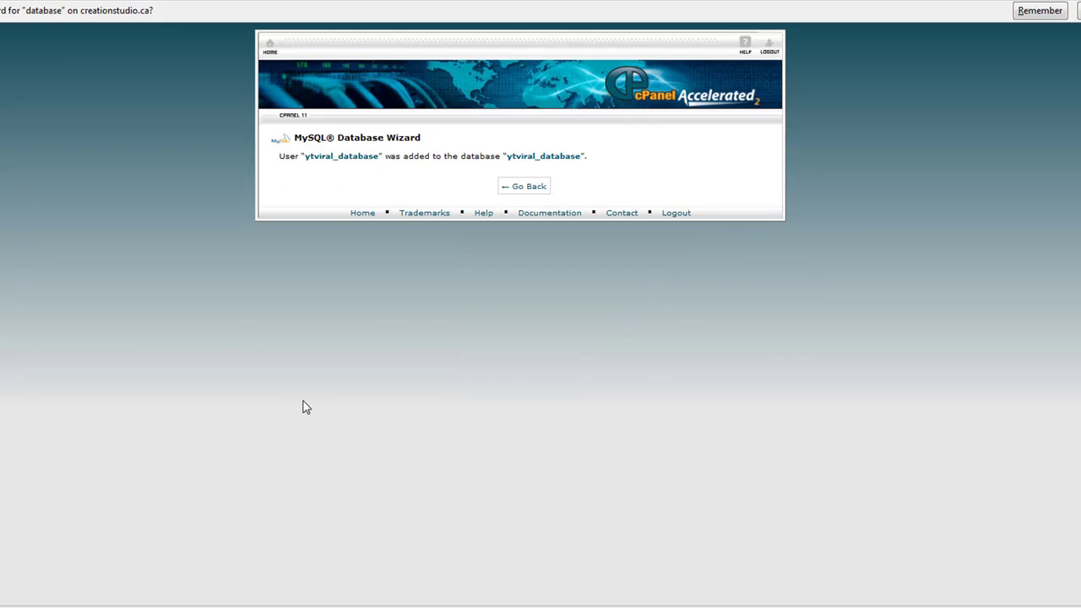
{"action": "left_click", "coordinate": [522, 187]}
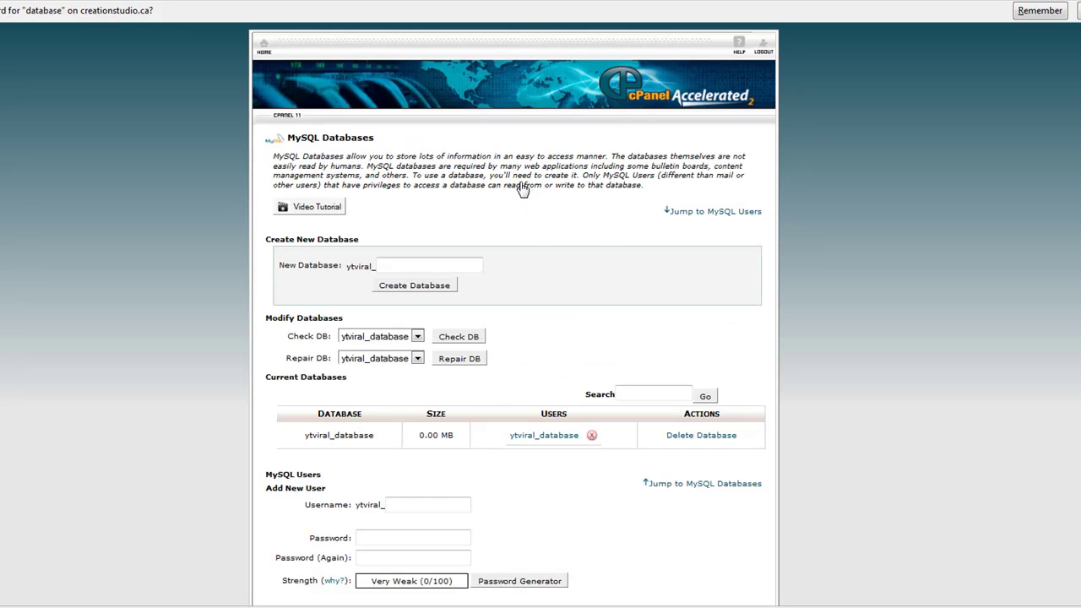
{"action": "scroll", "coordinate": [528, 254], "scroll_direction": "down", "scroll_amount": 5}
{"action": "scroll", "coordinate": [532, 268], "scroll_direction": "up", "scroll_amount": 5}
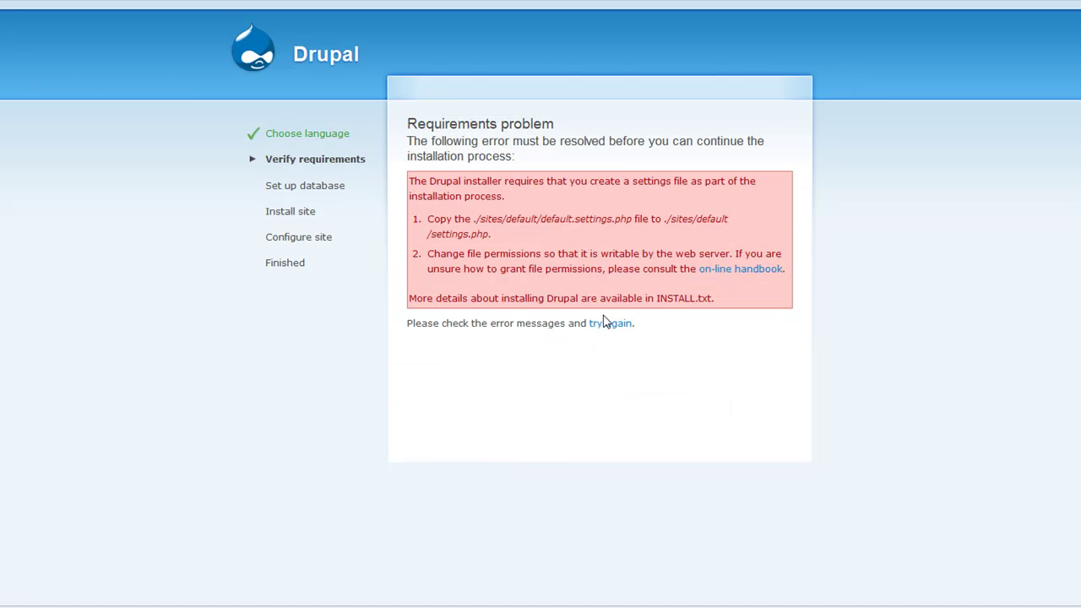
Step: Retry the installer and enter database ytviral_database, username ytviral_database and its password
{"action": "left_click", "coordinate": [617, 328]}
{"action": "left_click", "coordinate": [544, 220]}
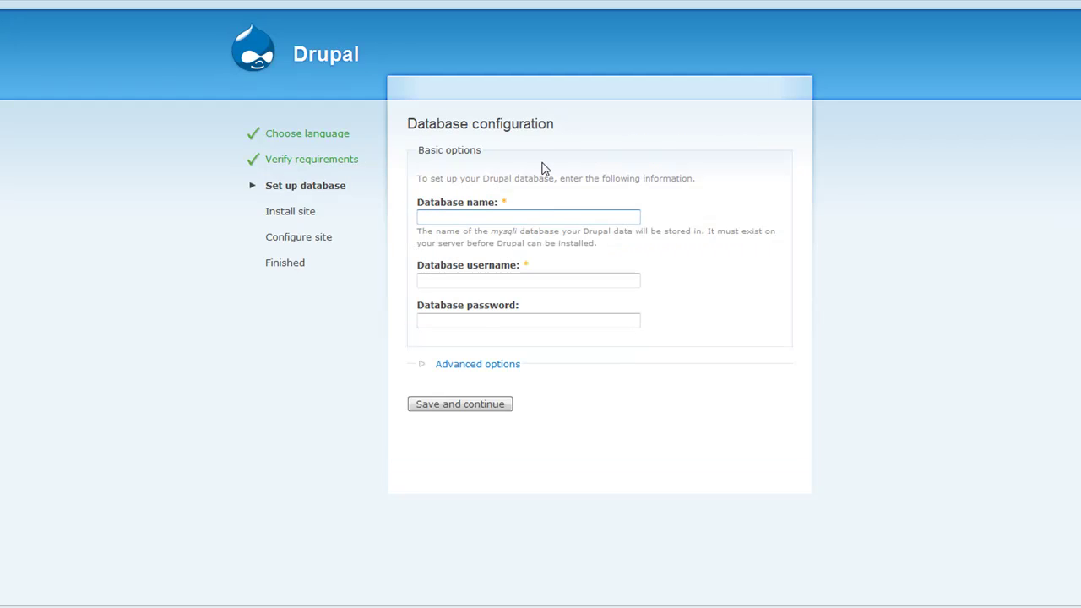
{"action": "type", "text": "ytvi"}
{"action": "type", "text": "ral"}
{"action": "type", "text": "databa"}
{"action": "key", "text": "BackSpace"}
{"action": "key", "text": "BackSpace"}
{"action": "type", "text": "base"}
{"action": "key", "text": "Tab"}
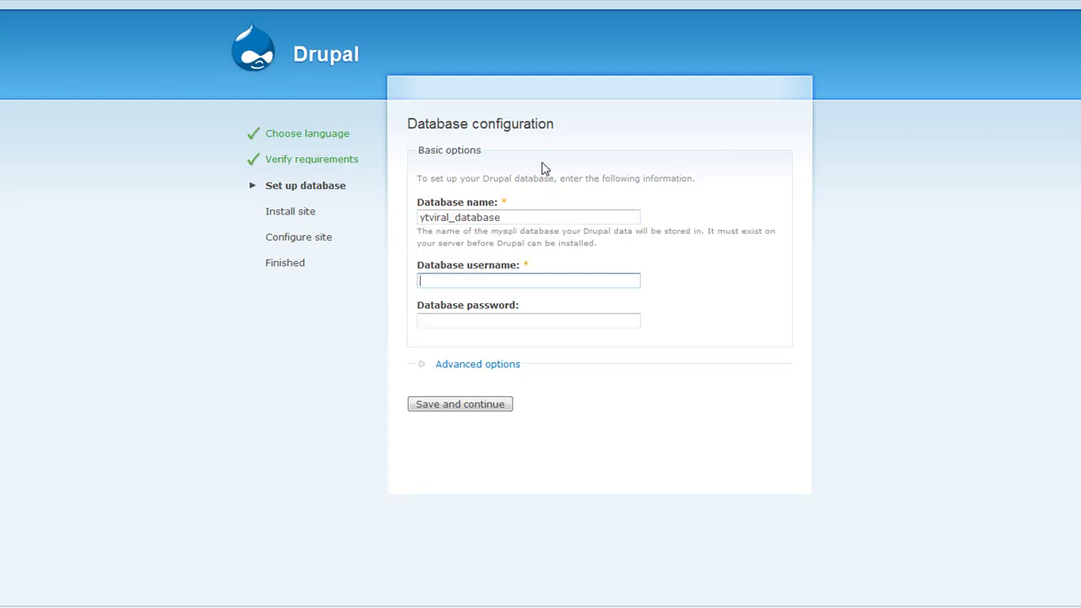
{"action": "type", "text": "yt"}
{"action": "type", "text": "viral_"}
{"action": "type", "text": "database"}
{"action": "key", "text": "Tab"}
{"action": "type", "text": "•••"}
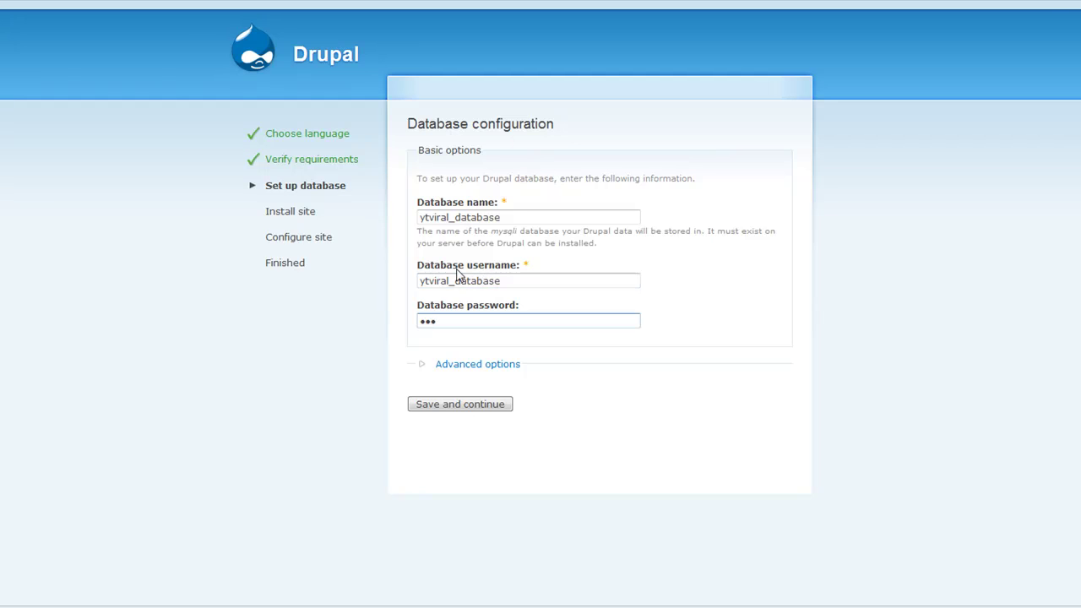
{"action": "left_click", "coordinate": [476, 408]}
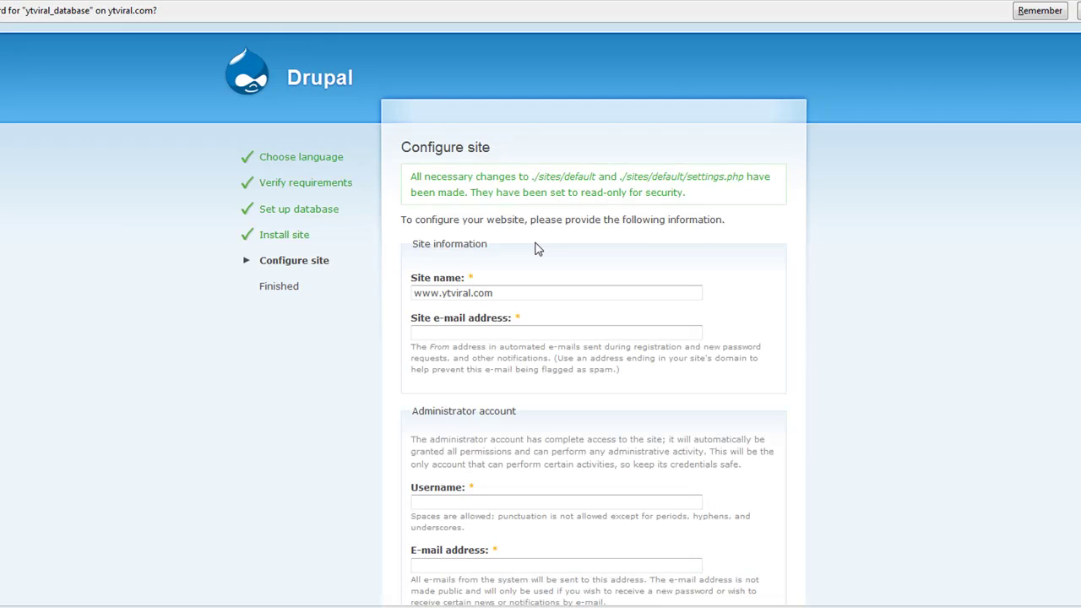
Step: Enter the site's e-mail address on the Configure site form
{"action": "left_click", "coordinate": [513, 297]}
{"action": "left_click", "coordinate": [513, 333]}
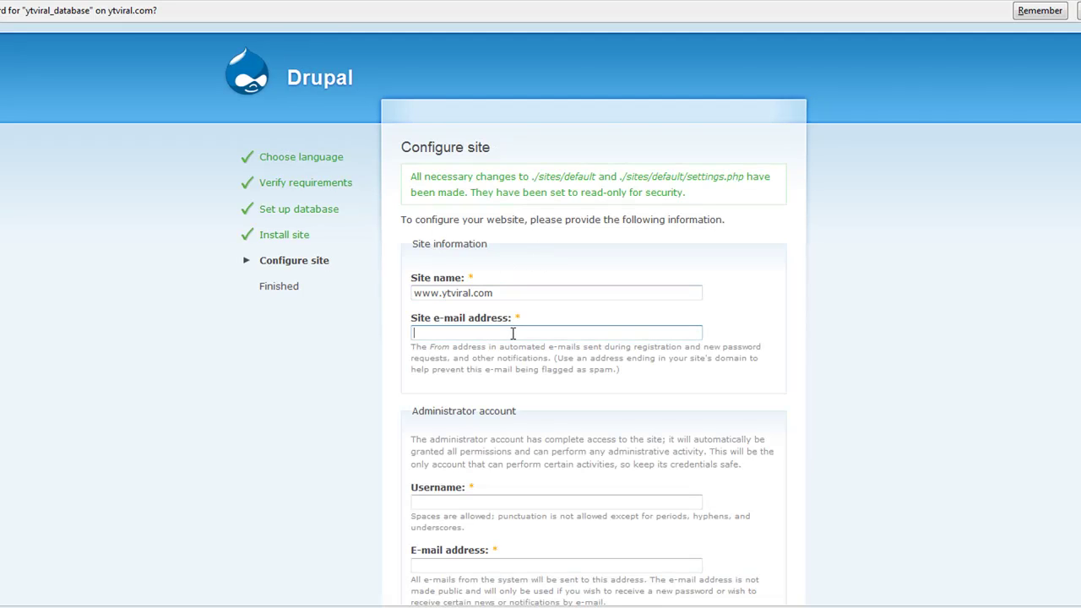
{"action": "type", "text": "dsfgfgds@dsf"}
{"action": "type", "text": "gfdg.com"}
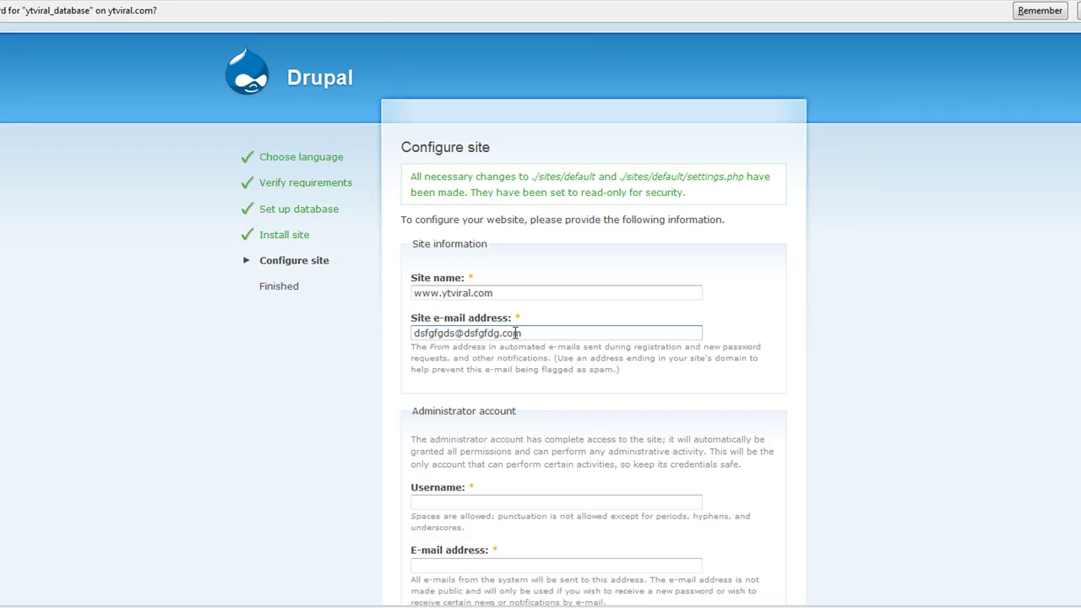
{"action": "scroll", "coordinate": [523, 331], "scroll_direction": "down", "scroll_amount": 2}
{"action": "scroll", "coordinate": [522, 330], "scroll_direction": "down", "scroll_amount": 2}
Step: Set the administrator username and password, then save to finish the installation
{"action": "left_click", "coordinate": [488, 331]}
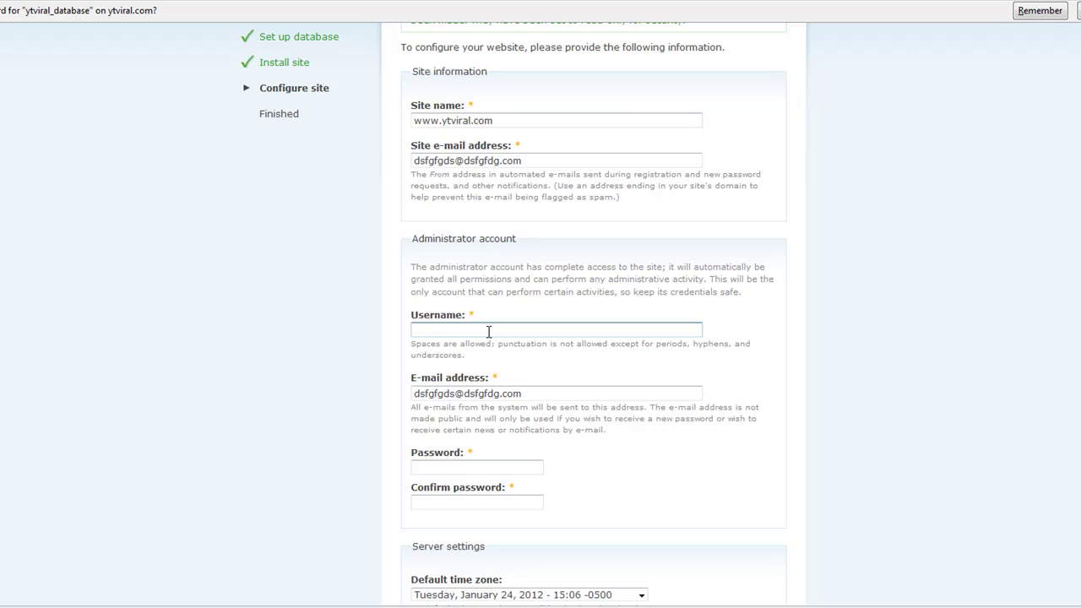
{"action": "type", "text": "user"}
{"action": "key", "text": "BackSpace"}
{"action": "key", "text": "BackSpace"}
{"action": "key", "text": "BackSpace"}
{"action": "type", "text": "min"}
{"action": "left_click", "coordinate": [499, 471]}
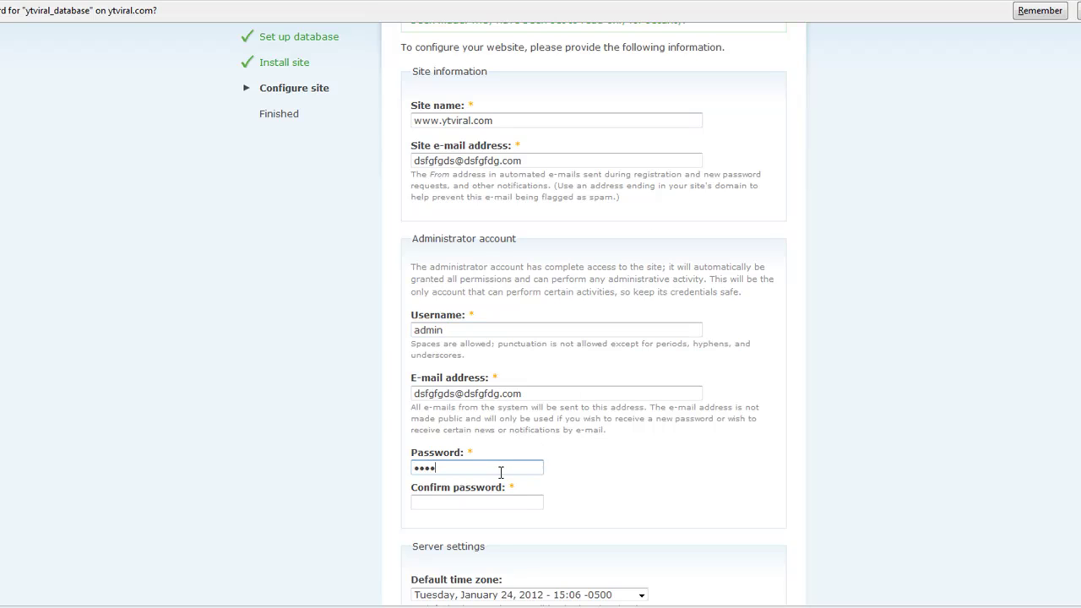
{"action": "left_click", "coordinate": [496, 500]}
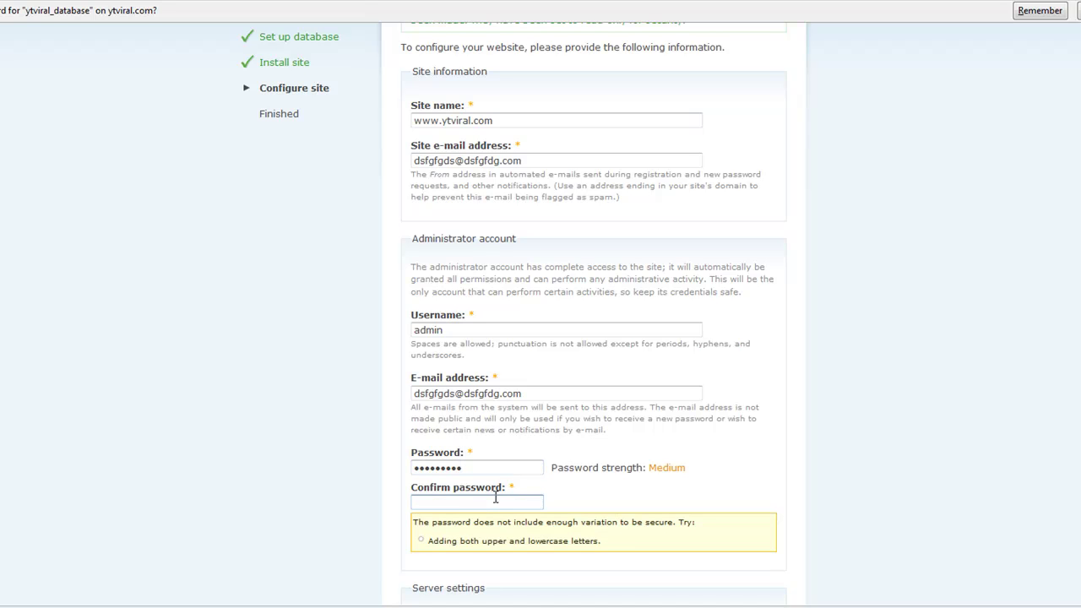
{"action": "scroll", "coordinate": [496, 498], "scroll_direction": "down", "scroll_amount": 3}
{"action": "scroll", "coordinate": [496, 498], "scroll_direction": "down", "scroll_amount": 5}
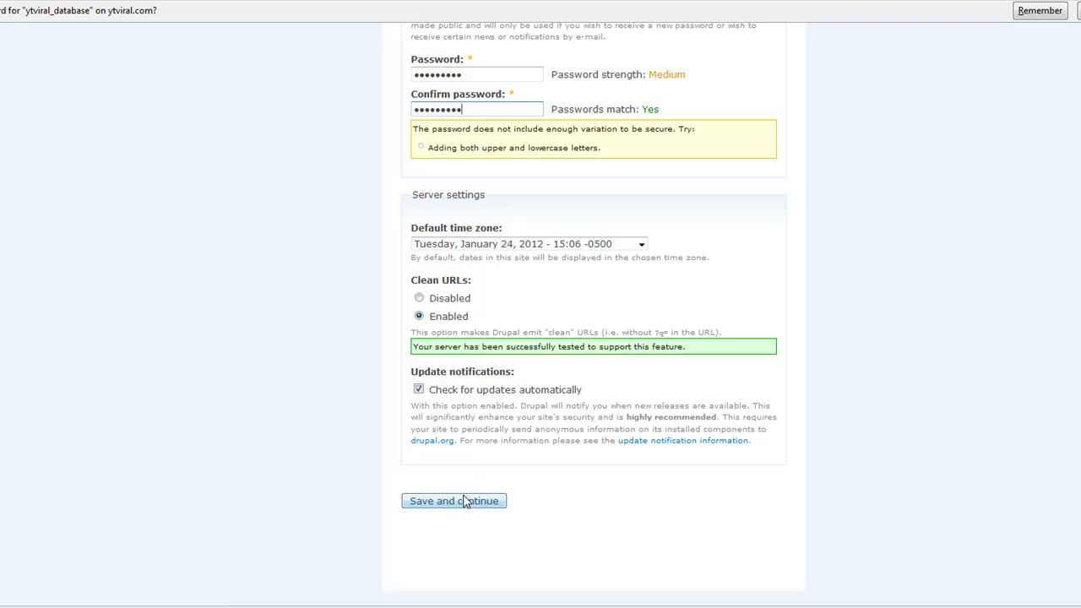
{"action": "left_click", "coordinate": [465, 500]}
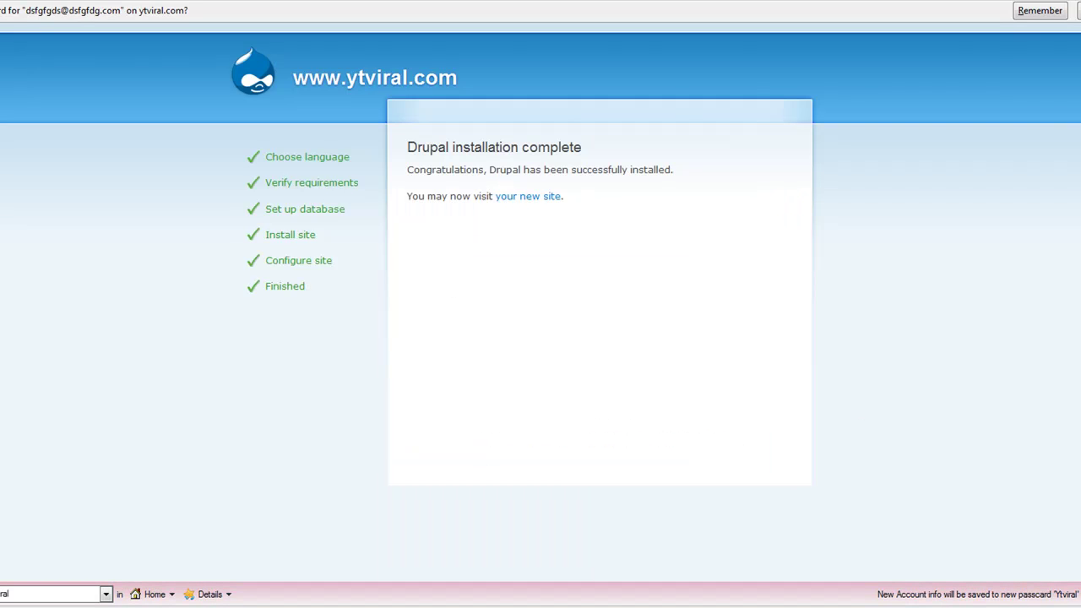
Step: Follow the installation-complete link to the new site's welcome page
{"action": "left_click", "coordinate": [524, 196]}
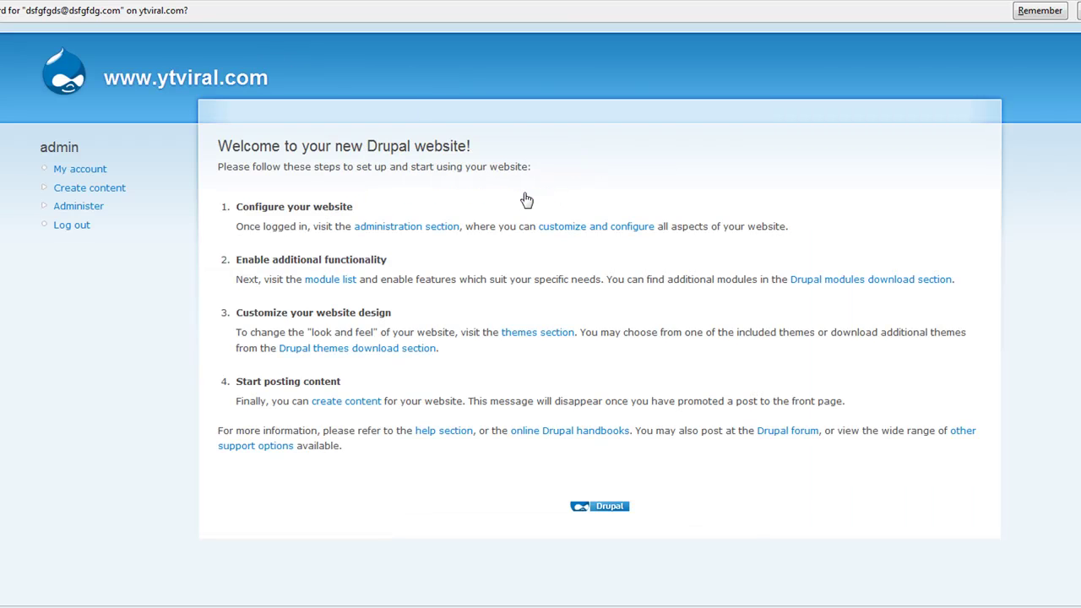